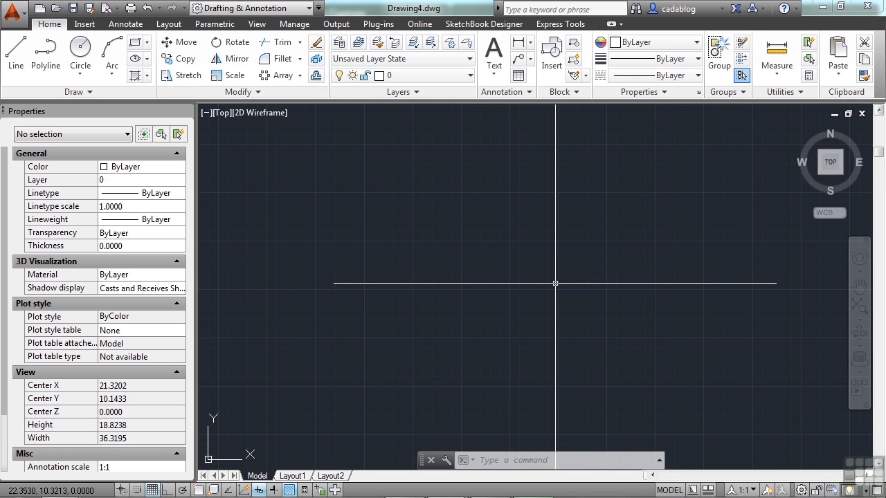
Open the drawing mechanical_example-imperial.dwg from folder 12.
type("ope")
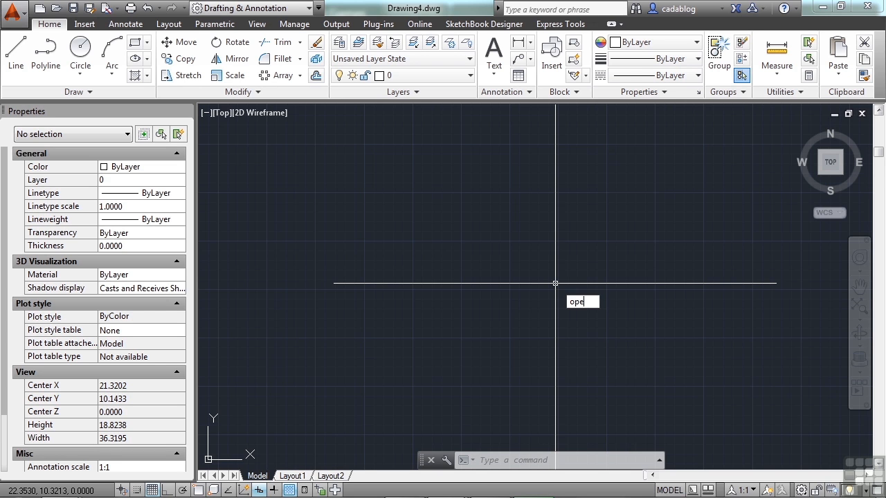
type("n")
key("Return")
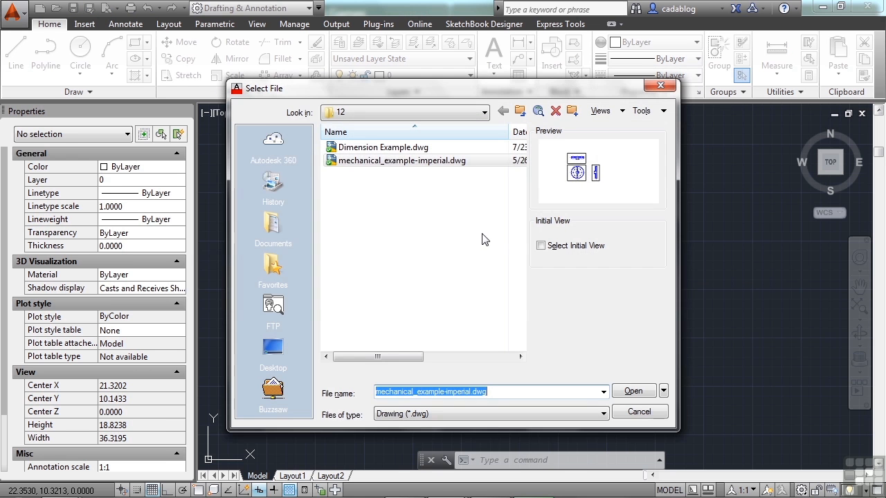
left_click(441, 164)
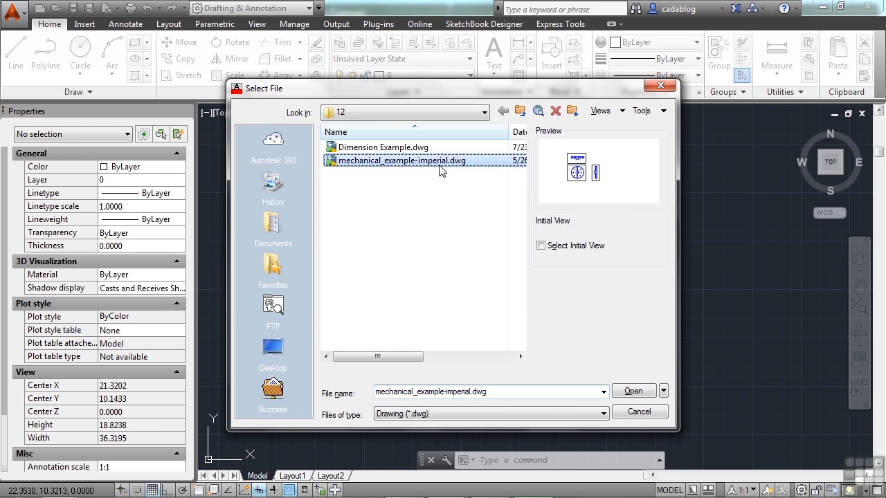
left_click(636, 392)
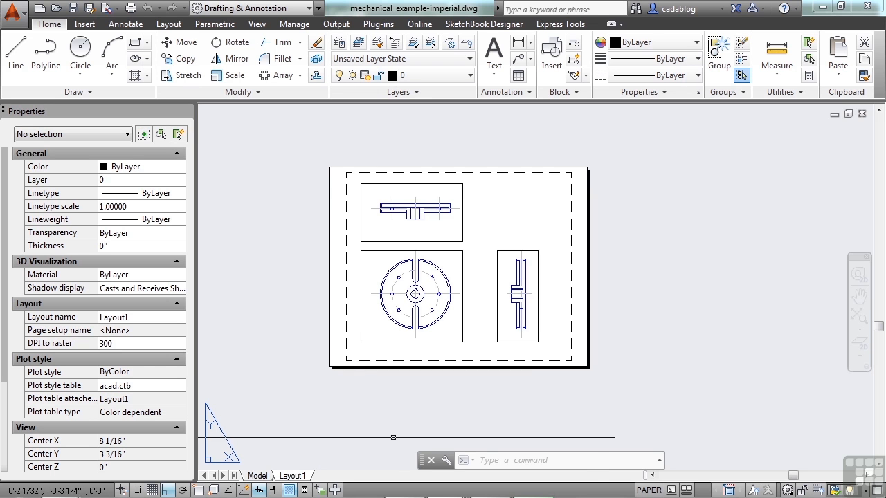
Turn off the display of the Layout and Model tabs in the display options.
right_click(625, 493)
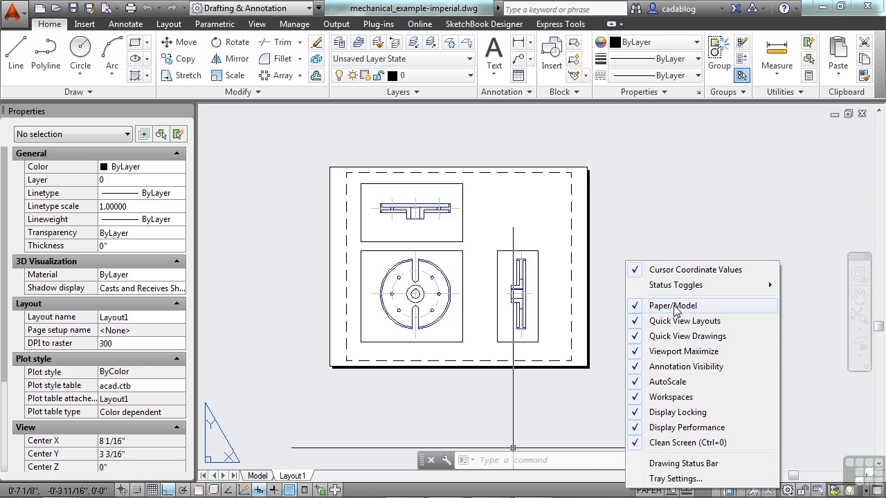
key("Escape")
type("optio")
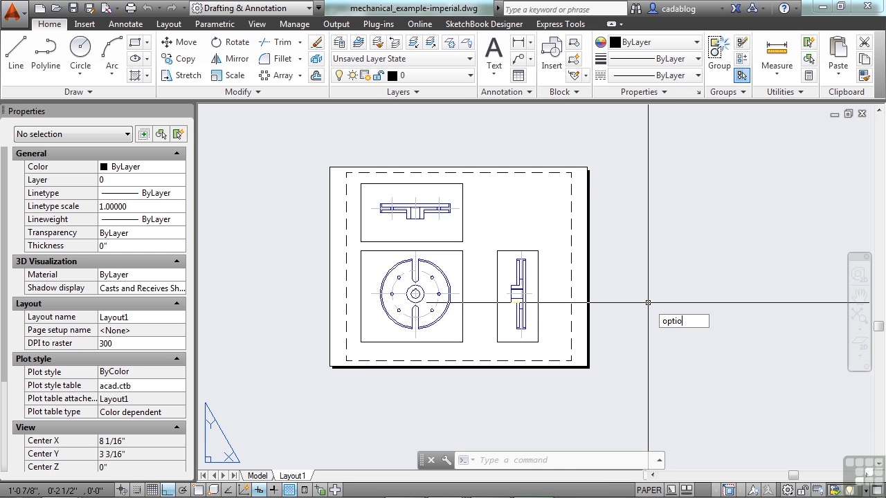
type("ns")
key("Return")
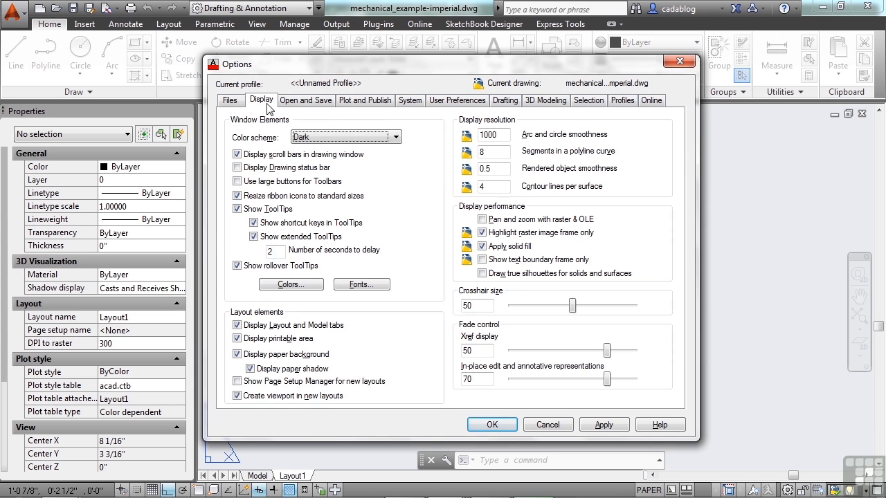
left_click(259, 331)
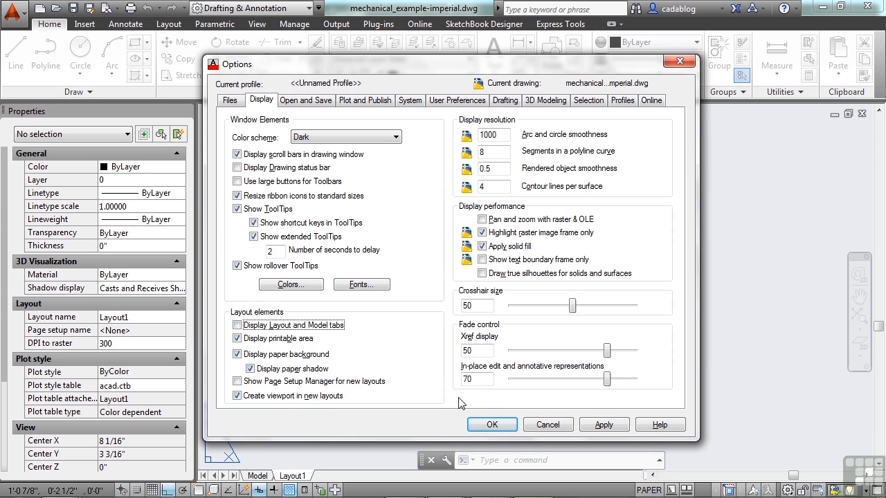
left_click(491, 425)
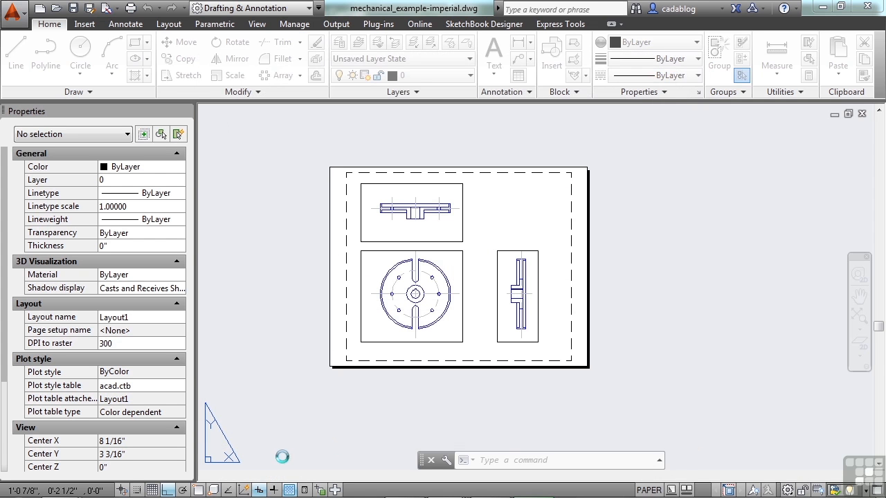
Turn the display of the Layout and Model tabs back on in the options.
type("OP")
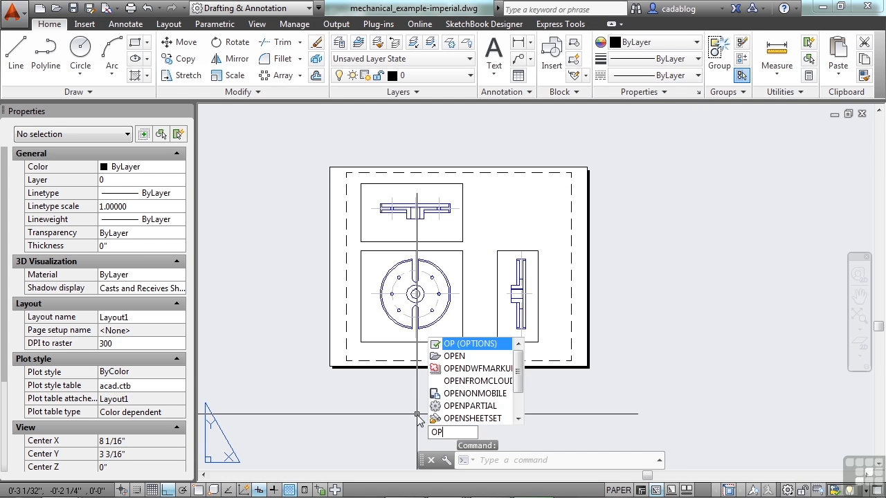
key("Return")
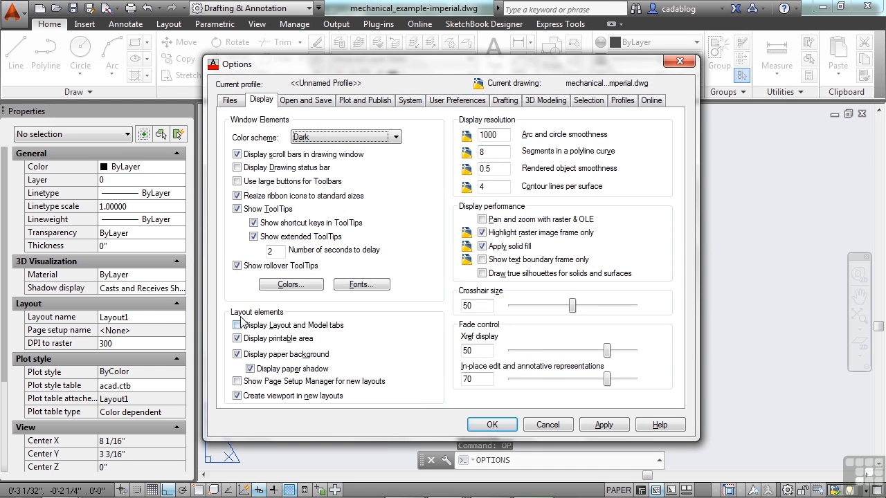
left_click(237, 325)
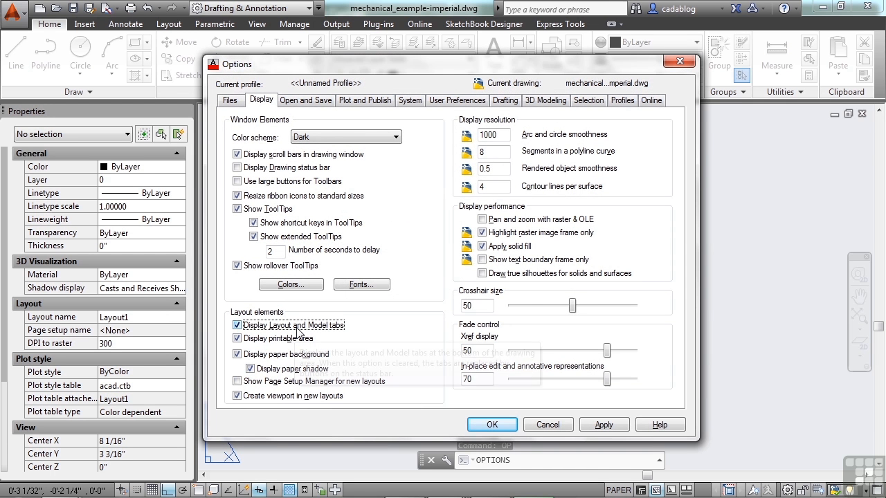
left_click(492, 425)
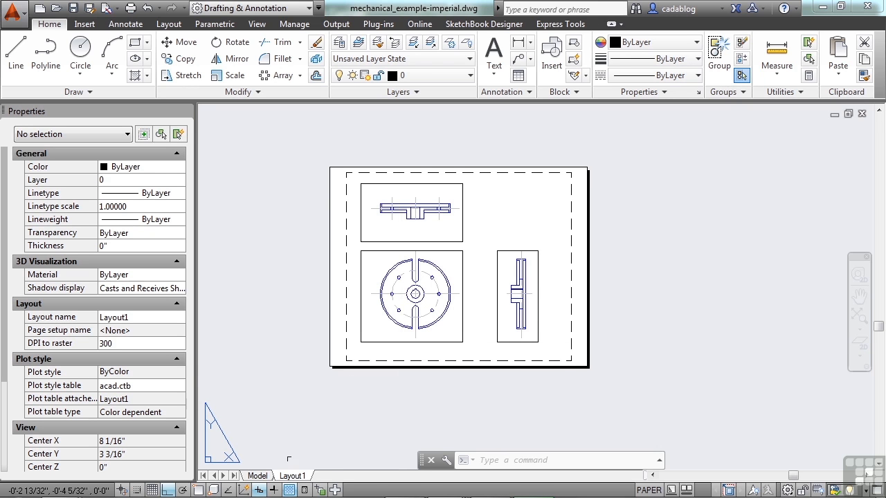
Look at the part's views in model space, including the vertical centre line, and return to the Layout1 sheet.
left_click(256, 476)
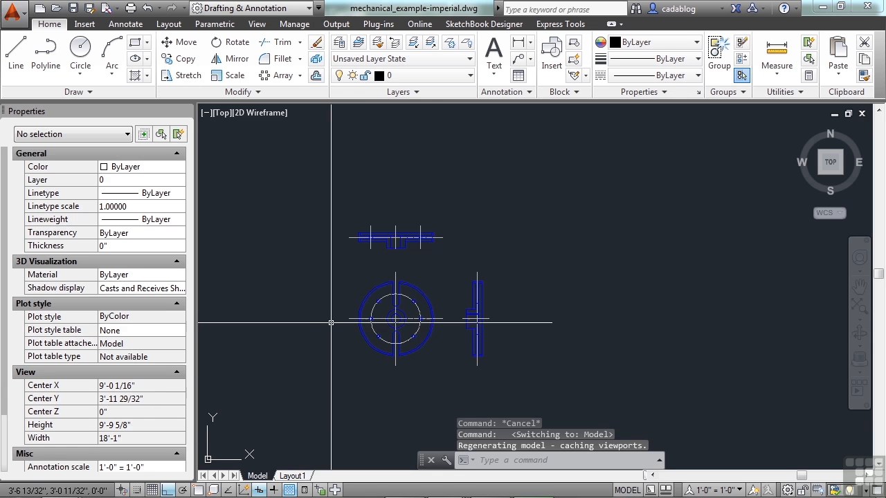
mouse_move(398, 267)
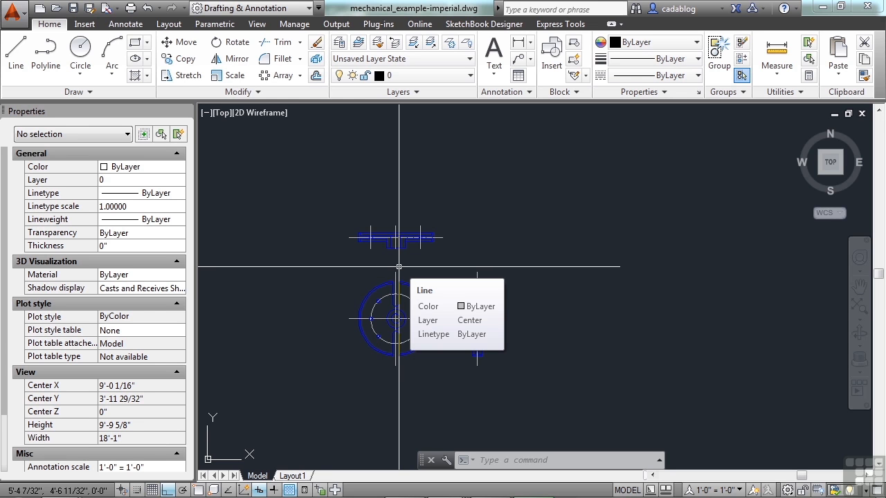
left_click(303, 476)
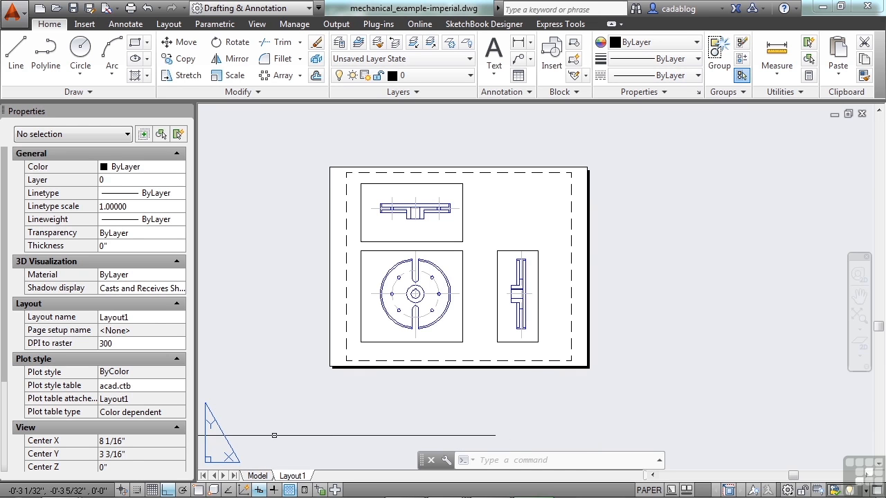
In model space, turn on object snap and measure the height of the flange's right edge in the upper view.
left_click(258, 476)
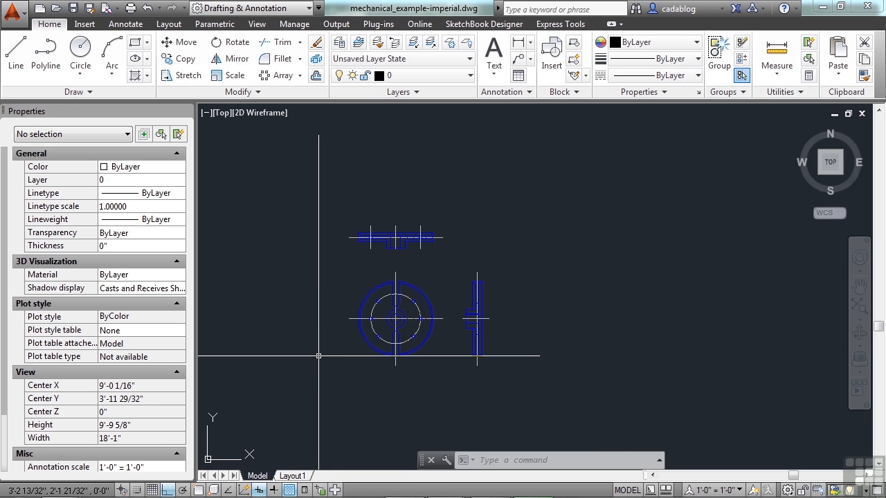
type("di")
key("Return")
scroll(415, 221, "up", 12)
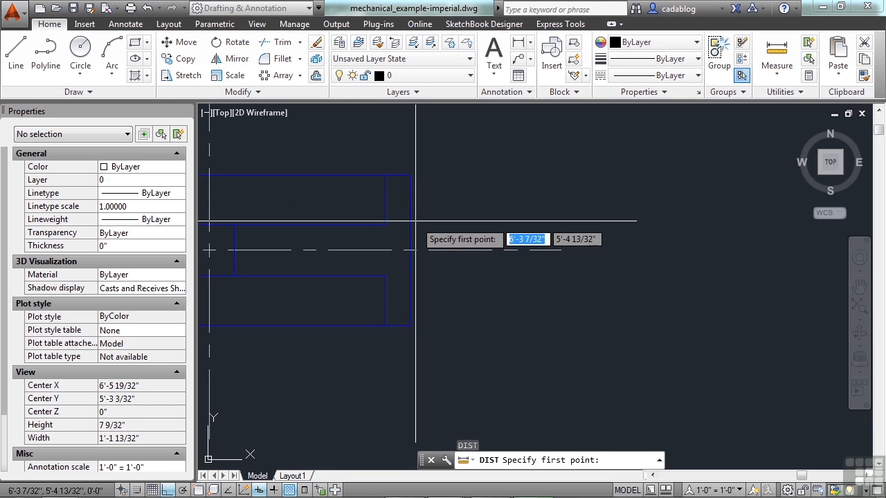
key("F3")
left_click(410, 176)
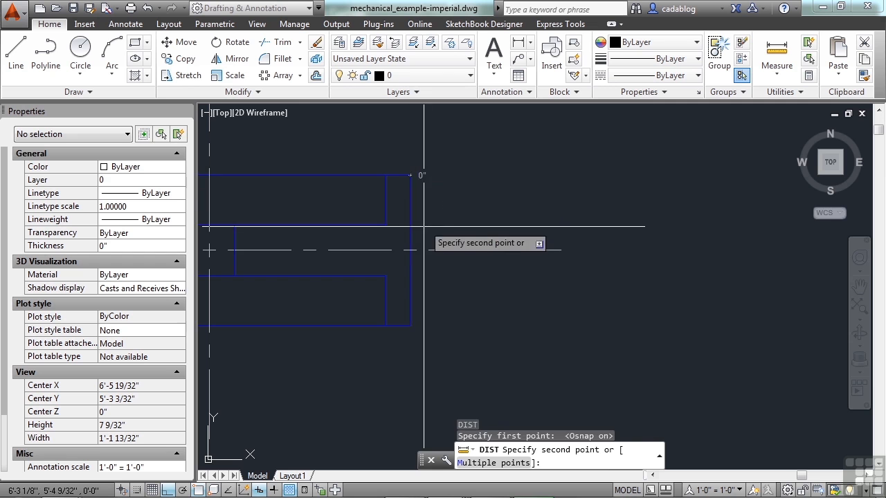
left_click(412, 309)
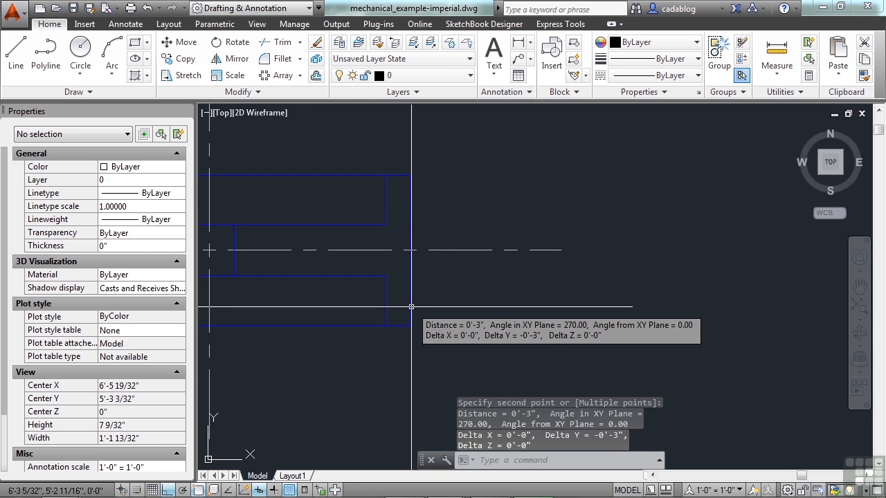
Examine the front, top and side views of the part in model space.
scroll(411, 307, "down", 6)
middle_click_drag(509, 299, 549, 265)
scroll(548, 265, "down", 4)
middle_click_drag(521, 354, 500, 309)
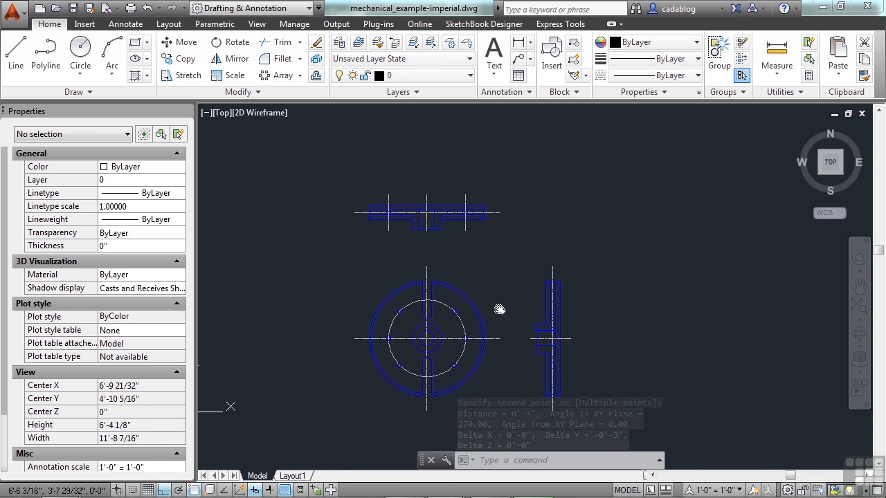
scroll(491, 220, "up", 4)
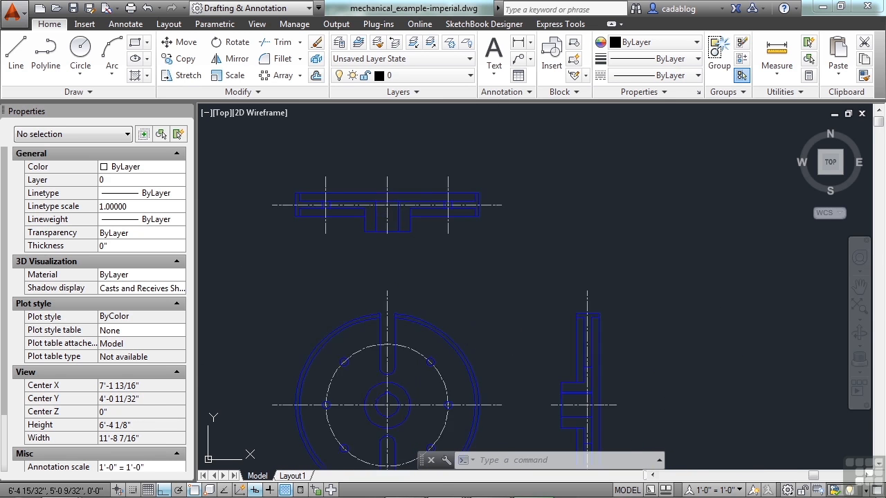
scroll(478, 214, "down", 4)
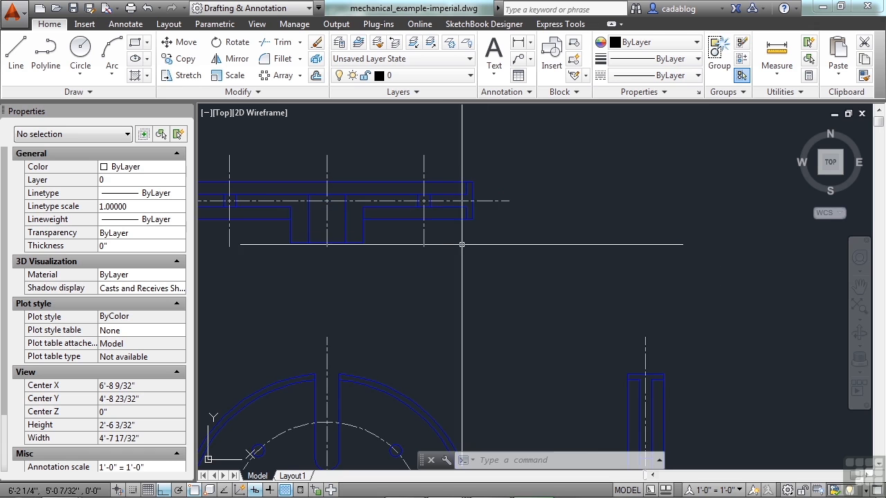
middle_click_drag(454, 247, 451, 291)
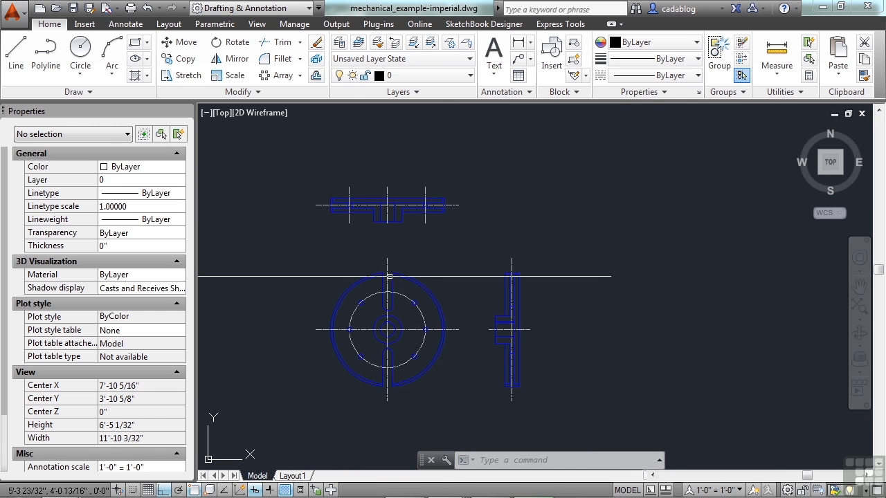
Switch to Layout1 and inspect the properties and scale of the viewport showing the circular view, leaving nothing selected.
left_click(292, 475)
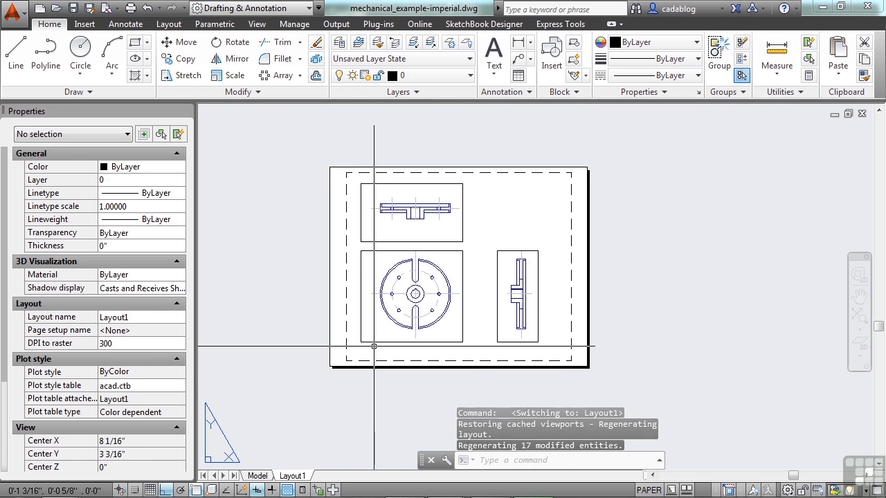
left_click(374, 342)
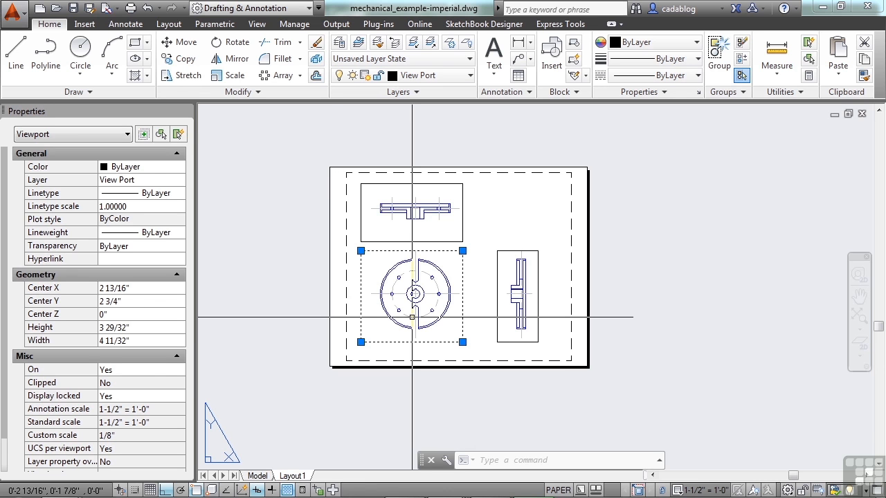
scroll(412, 318, "up", 2)
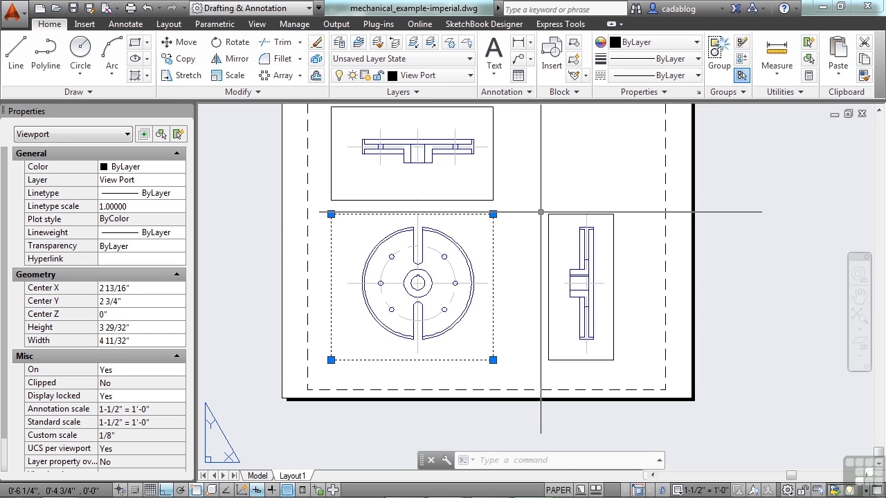
key("Escape")
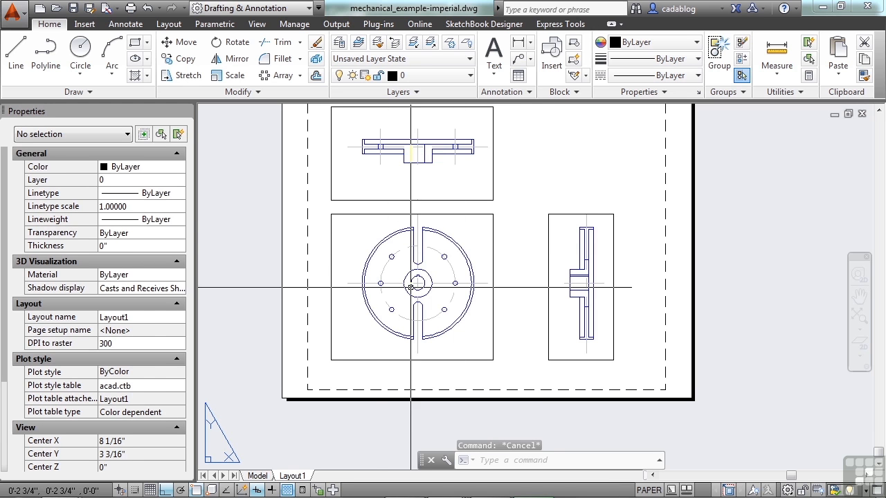
left_click(493, 241)
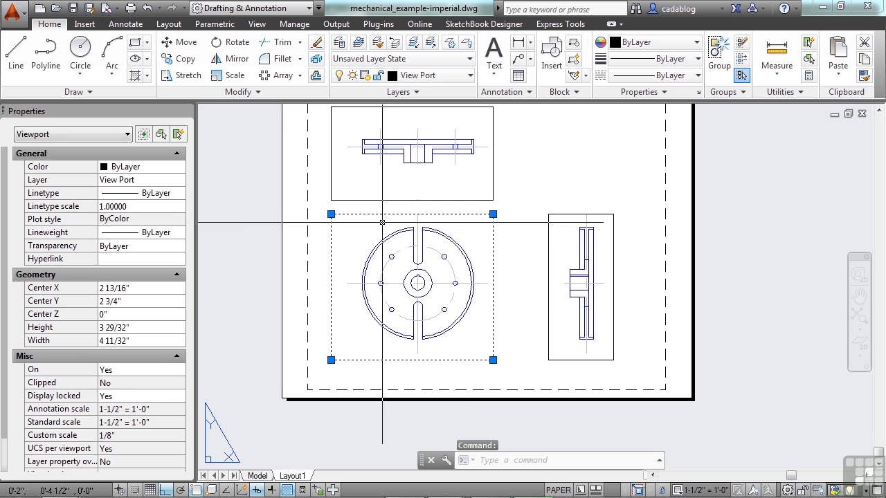
key("Escape")
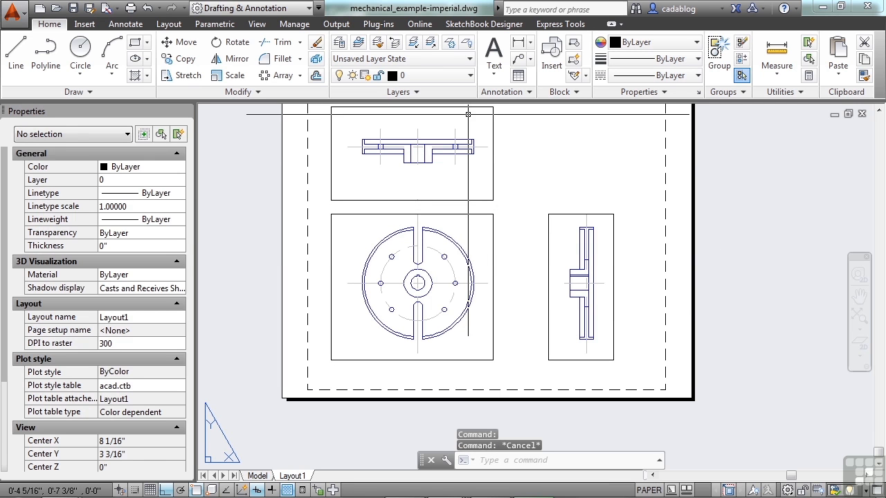
Check the View Port layer's plot setting in the layer properties, widening the Plot column to read its heading.
type("la")
key("Return")
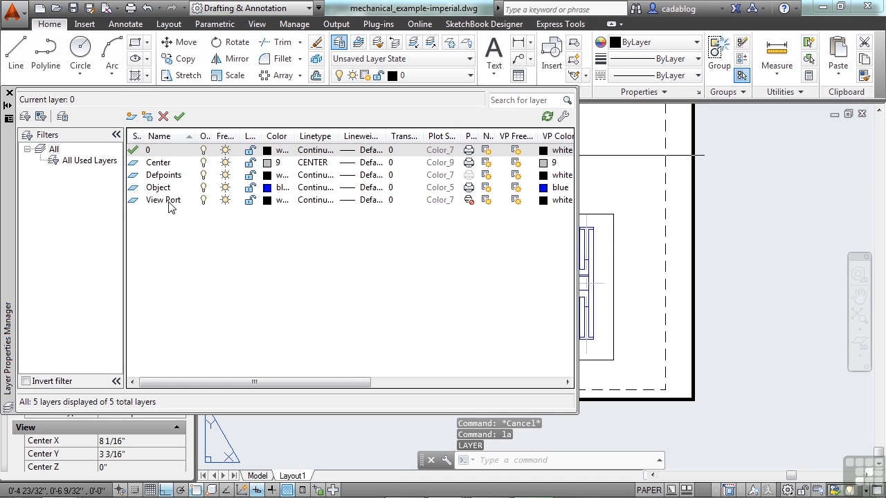
double_click(168, 201)
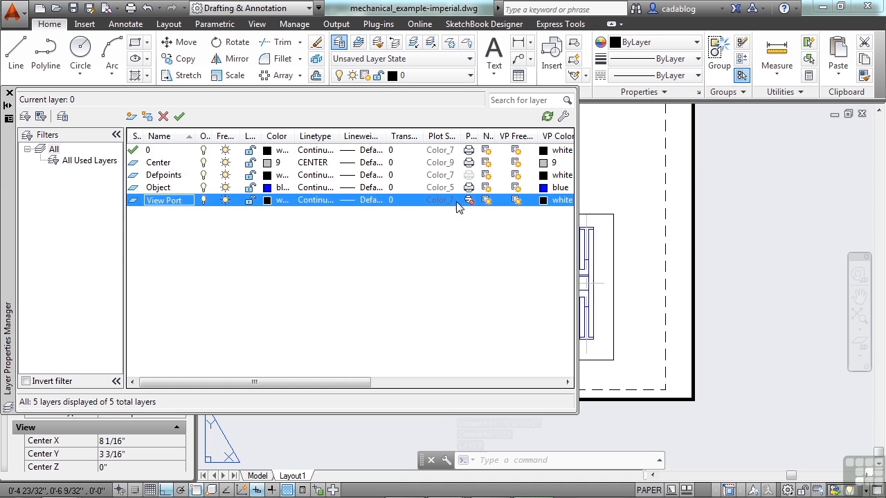
left_click_drag(477, 138, 492, 139)
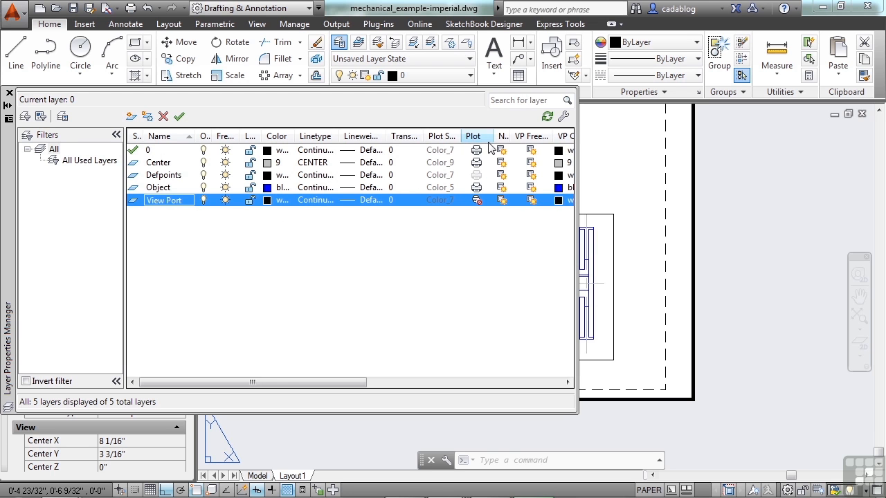
left_click(10, 93)
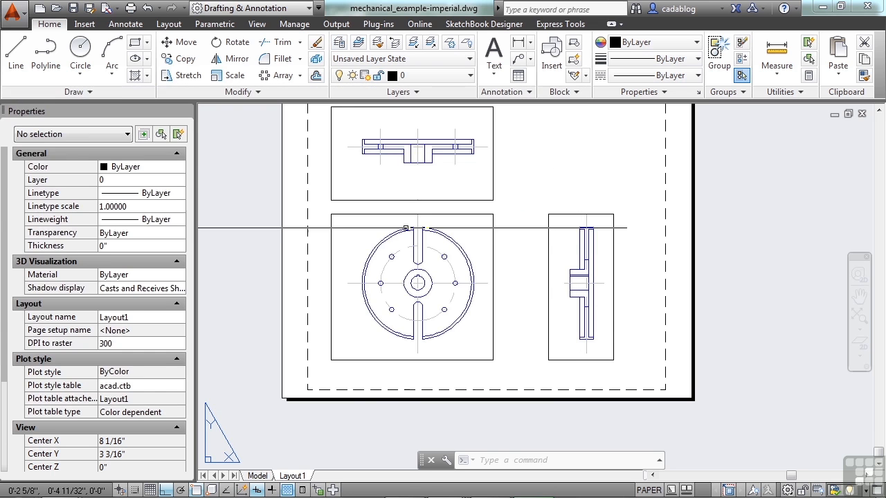
Check which layer the circular view's viewport is on, clear the selection and view the whole sheet.
left_click(396, 214)
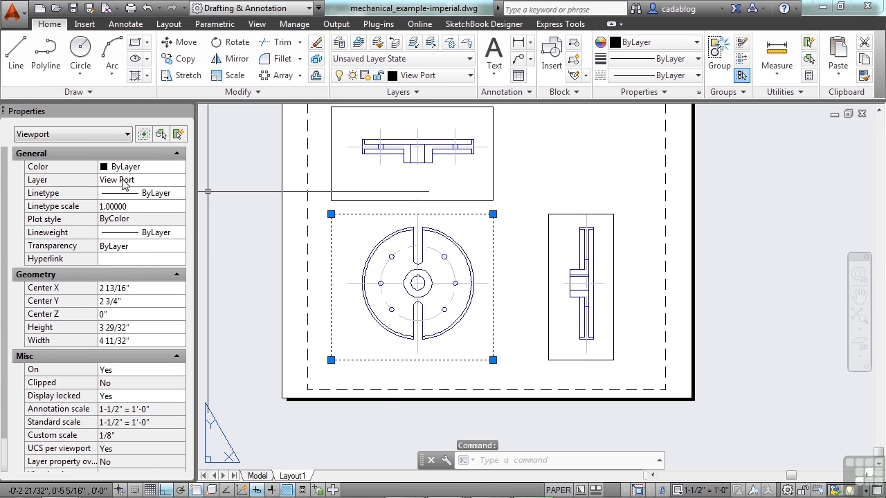
key("Escape")
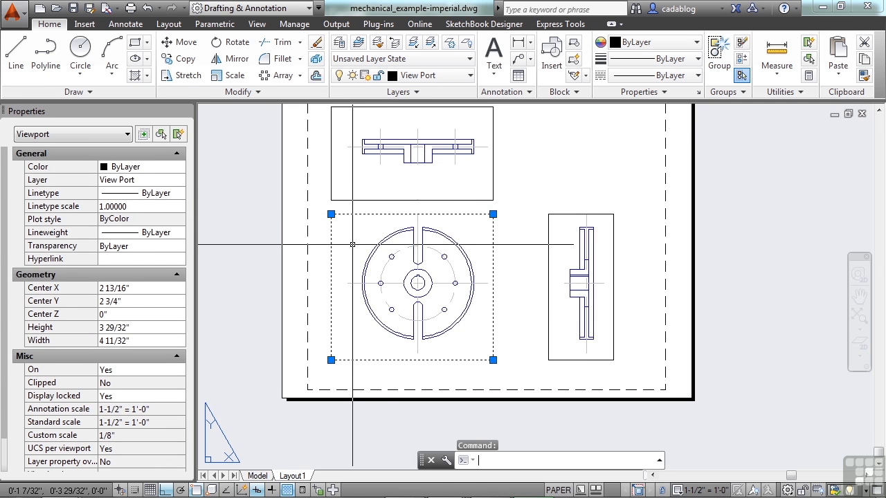
key("Escape")
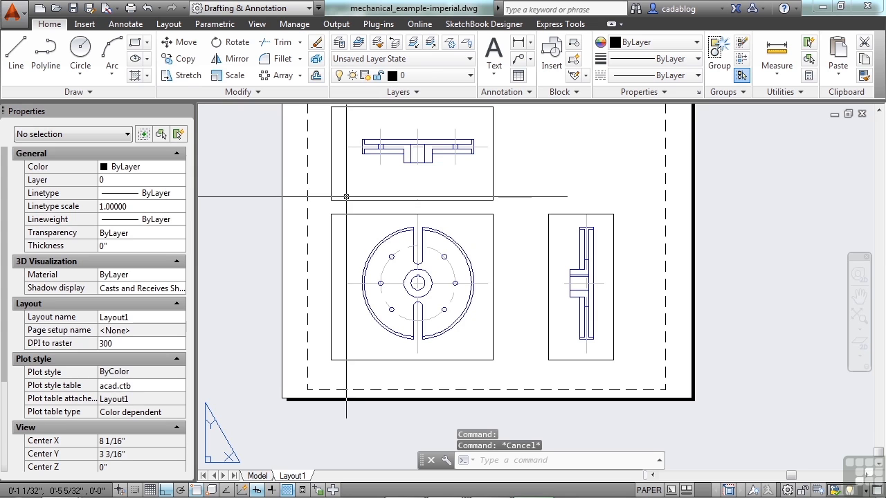
middle_click_drag(358, 191, 350, 215)
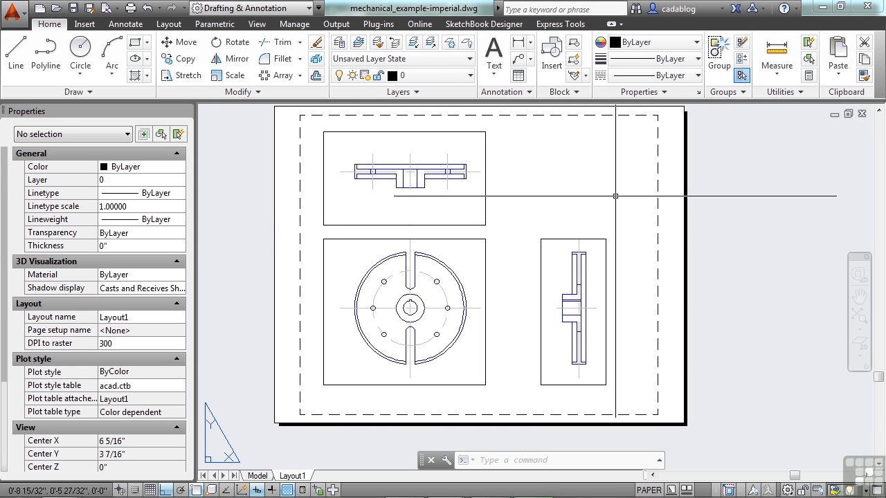
middle_click_drag(603, 196, 606, 214)
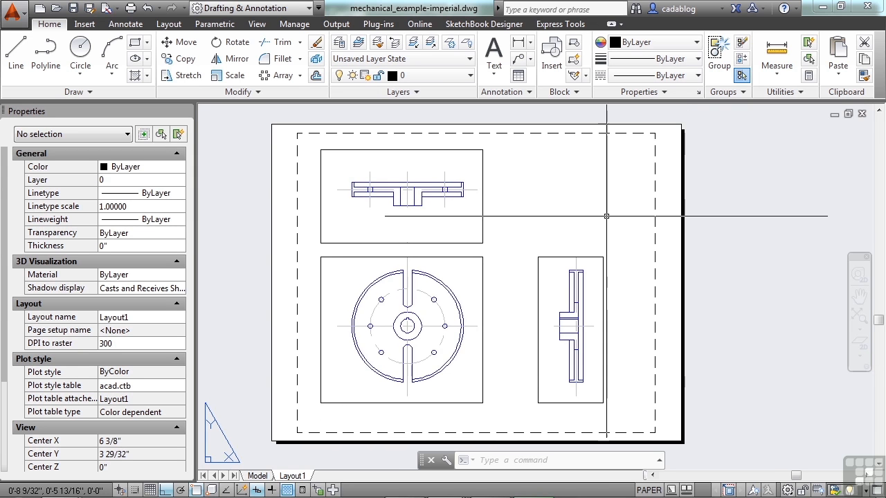